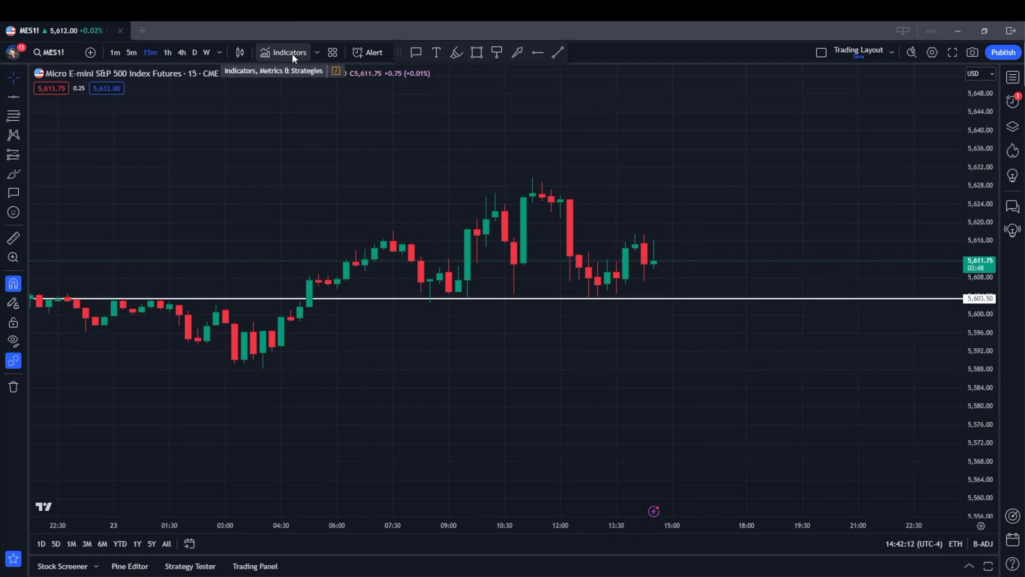
- Search 'moving' and add Moving Average Exponential, EMA (9, close), to the MES1! 15-minute chart
click(293, 53)
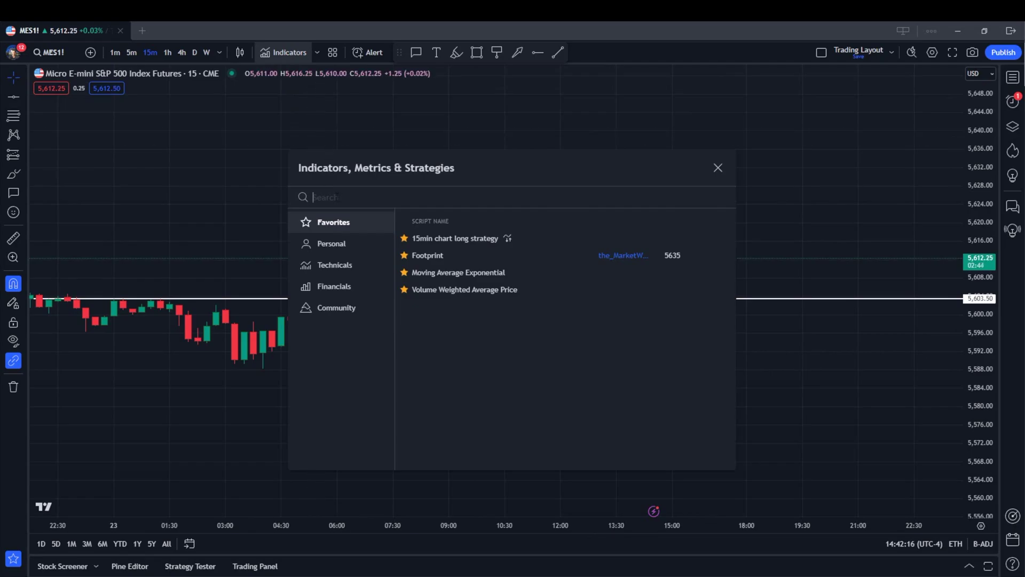
text(moving)
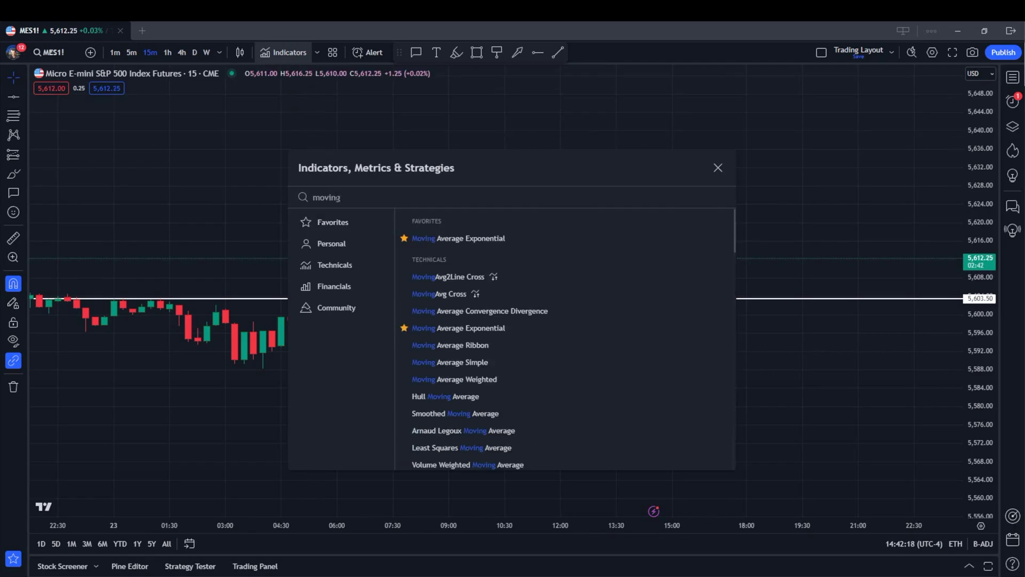
click(462, 238)
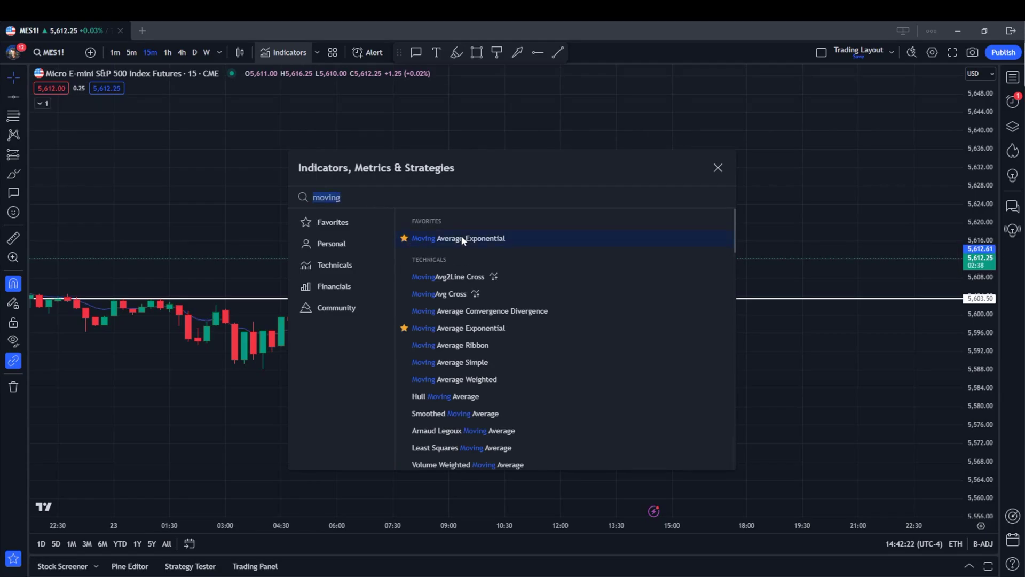
click(718, 168)
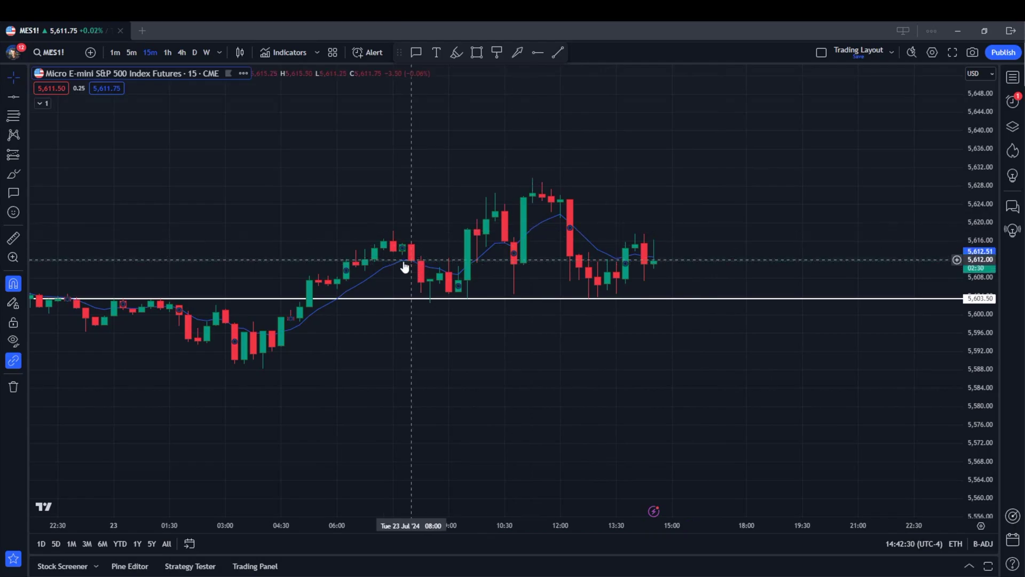
- Change the EMA line colour from blue to white, keeping it drawn as a plain line
right_click(370, 283)
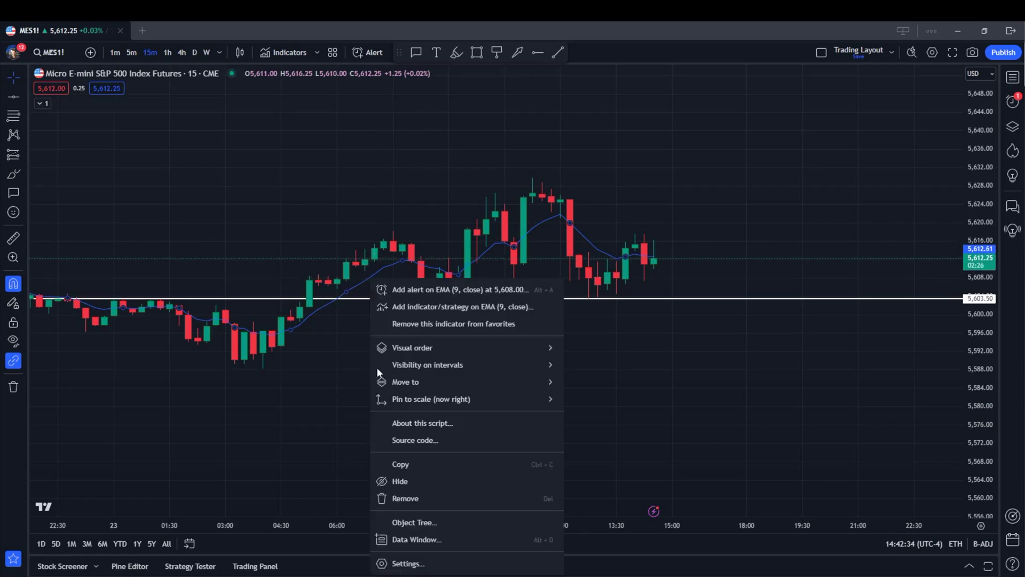
click(405, 564)
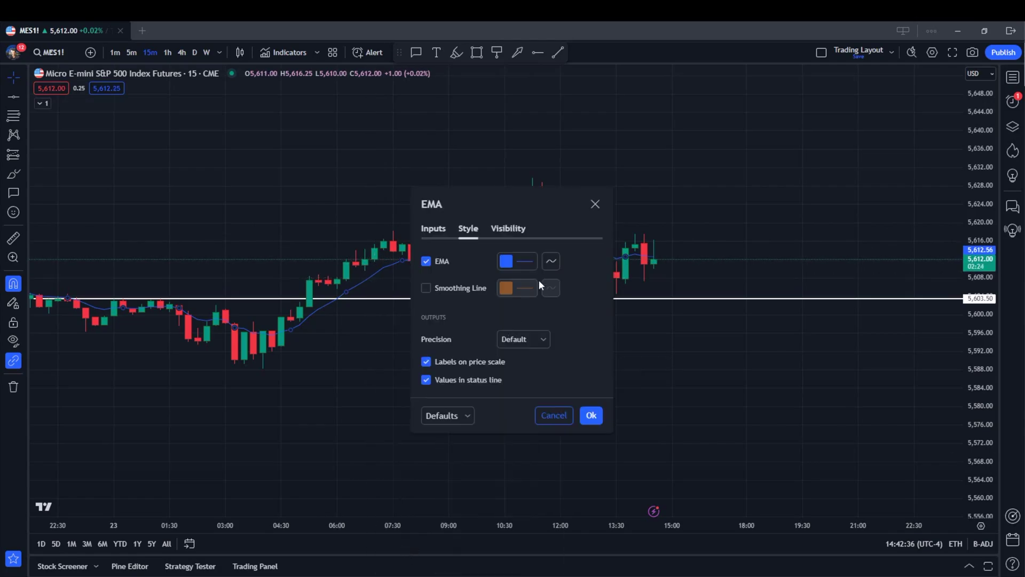
click(521, 263)
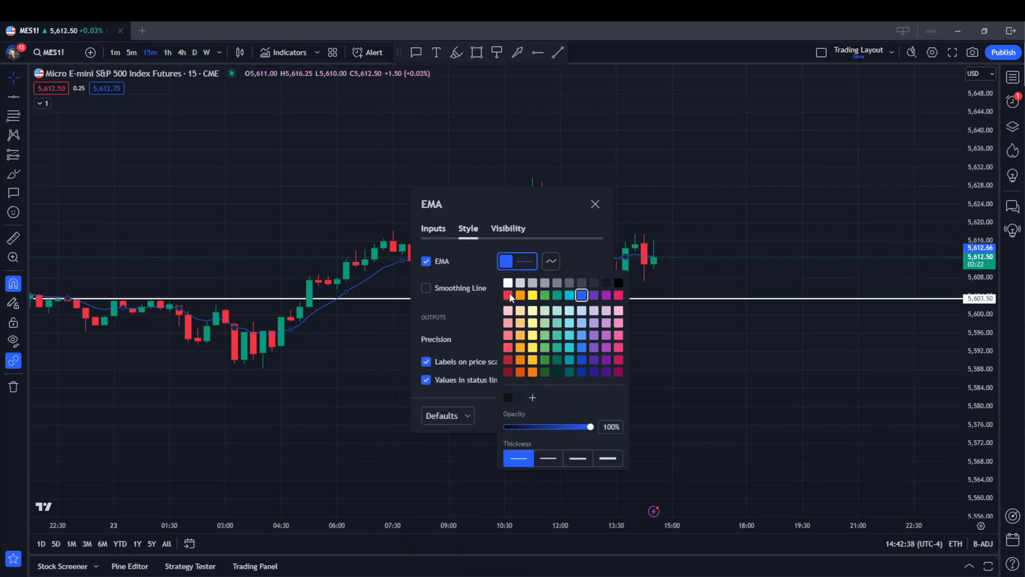
click(508, 283)
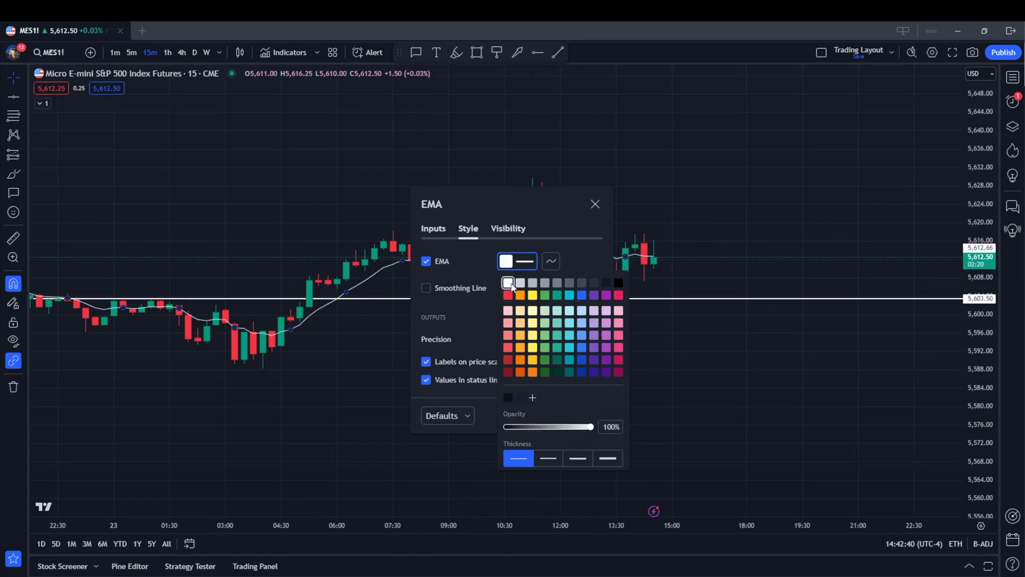
click(551, 260)
click(550, 262)
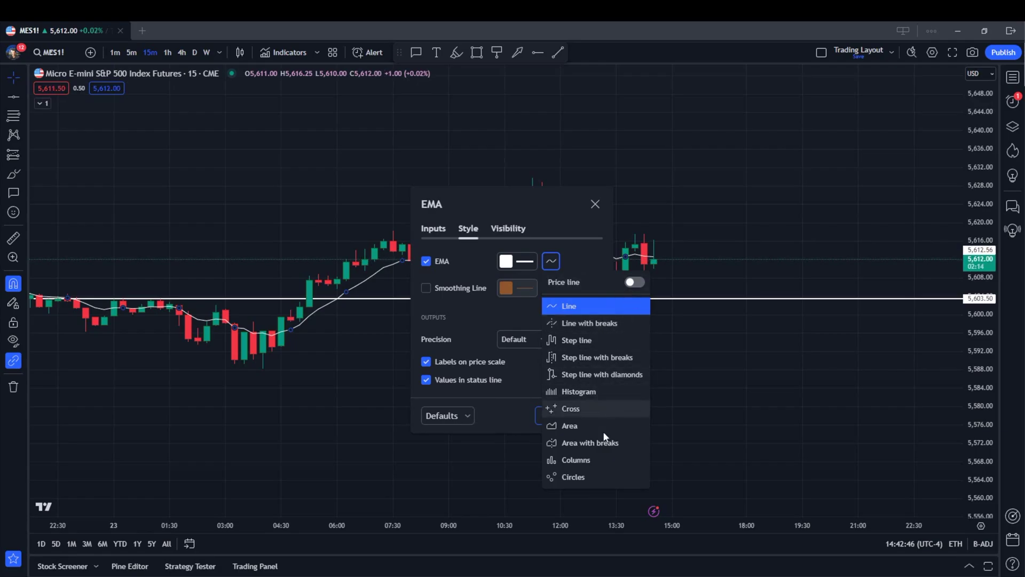
click(520, 323)
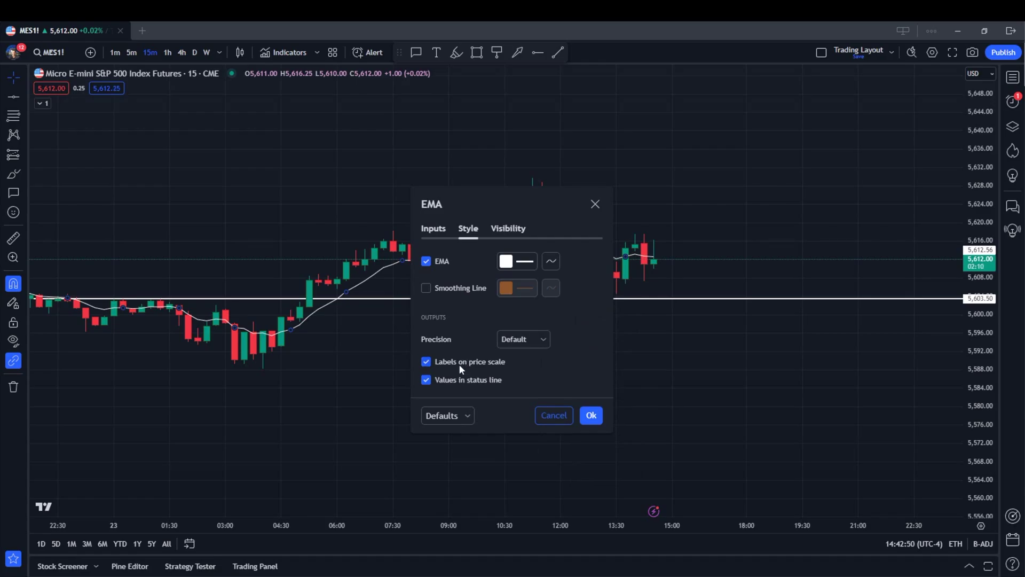
click(587, 416)
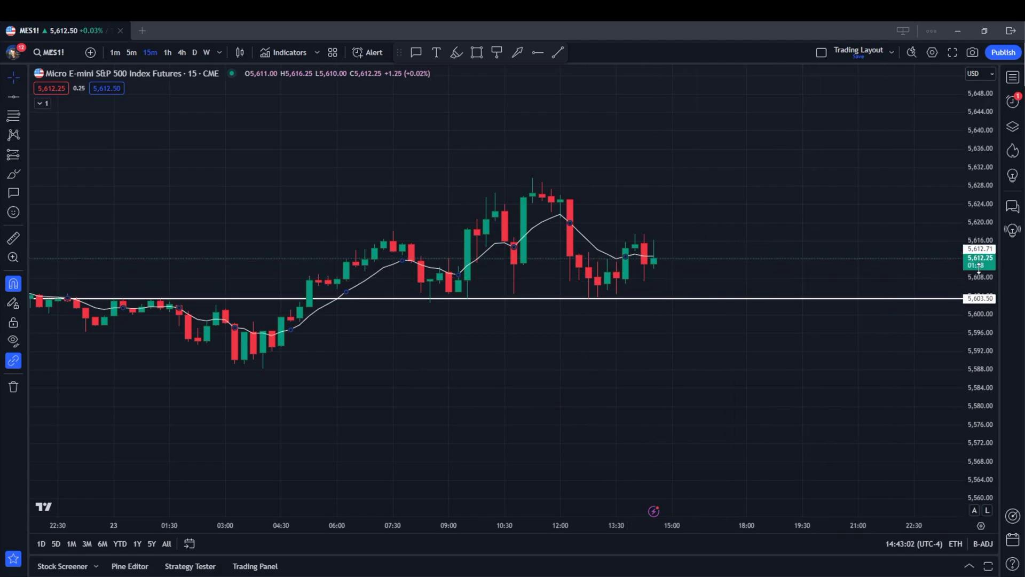
- Uncheck Hours and Days in the EMA's Visibility settings so it hides on those timeframes
right_click(596, 254)
click(614, 516)
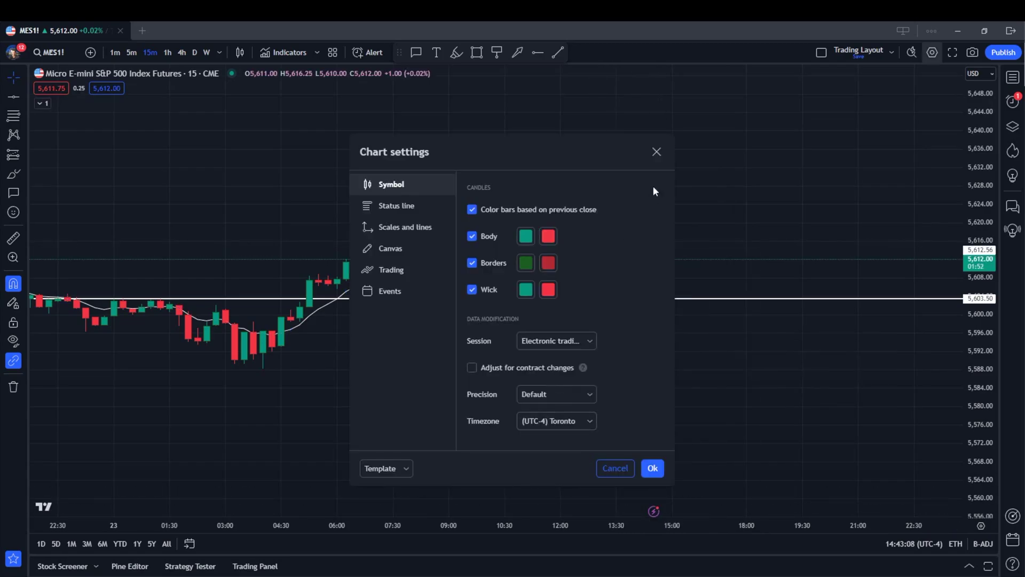
click(657, 152)
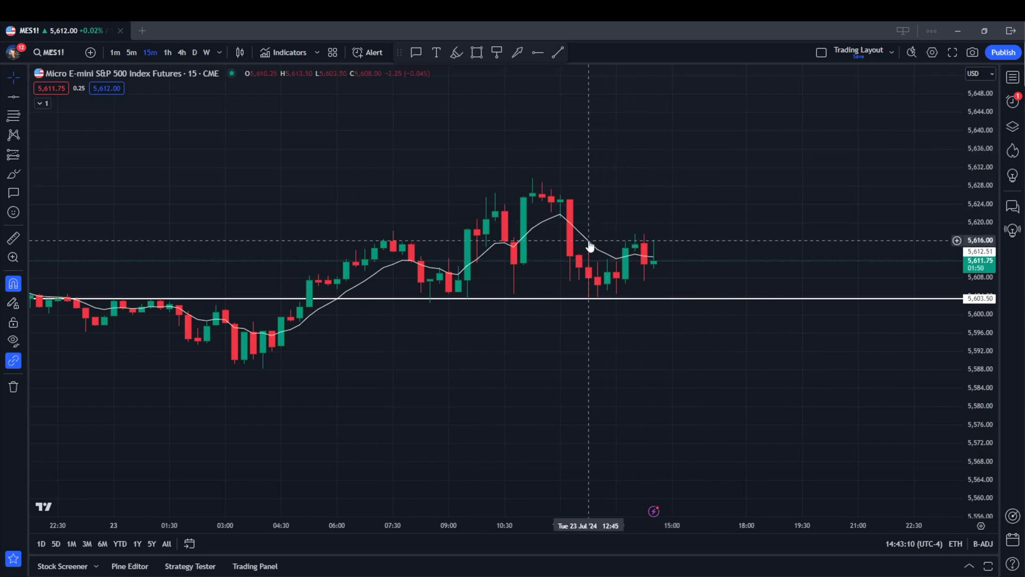
right_click(589, 246)
click(616, 526)
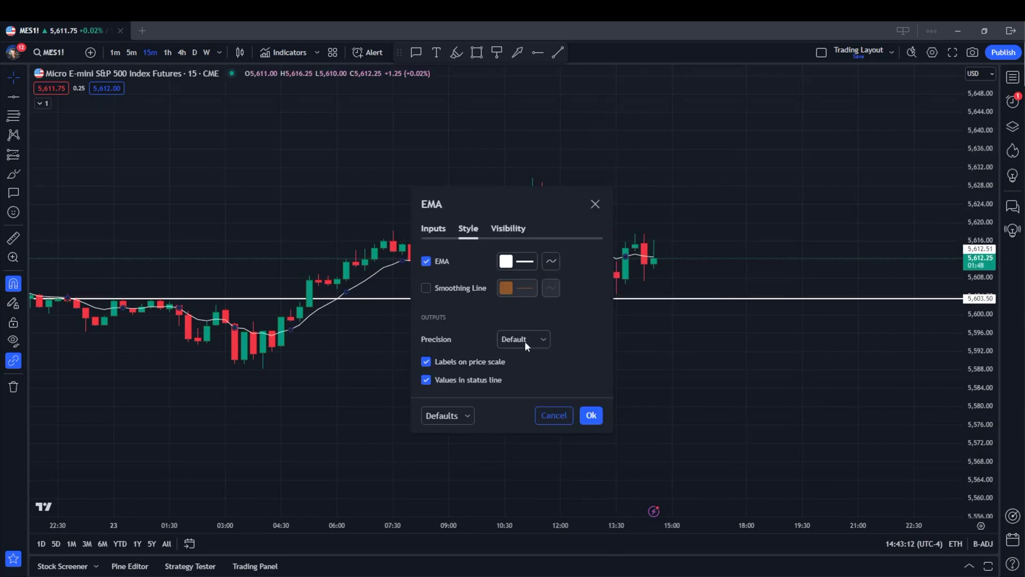
click(502, 230)
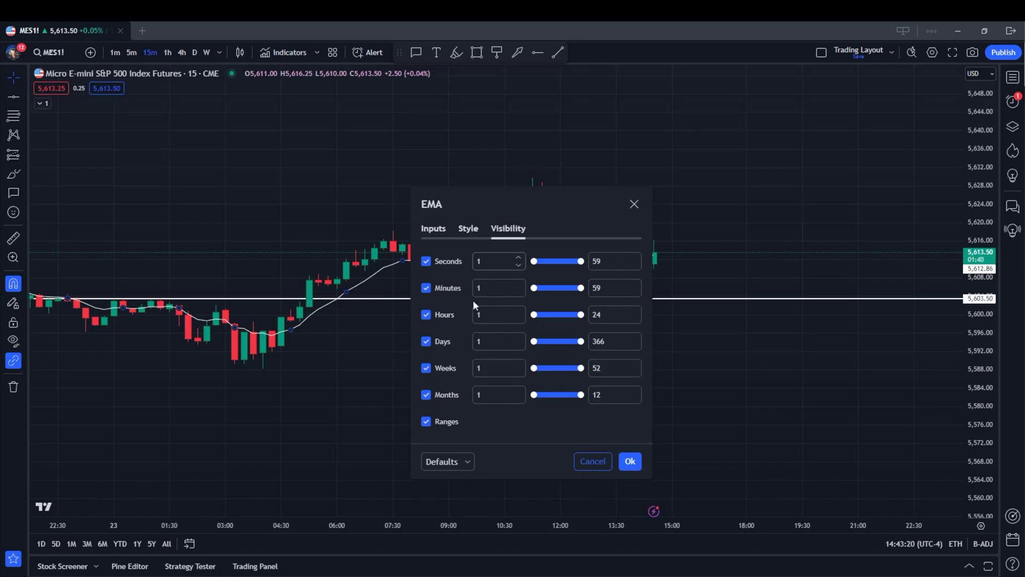
click(426, 315)
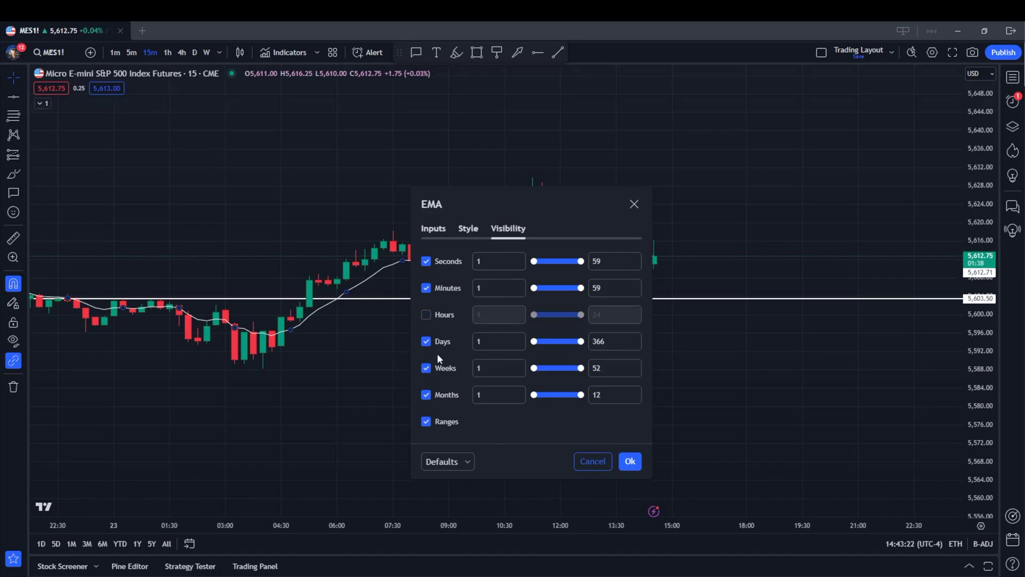
click(423, 344)
click(630, 462)
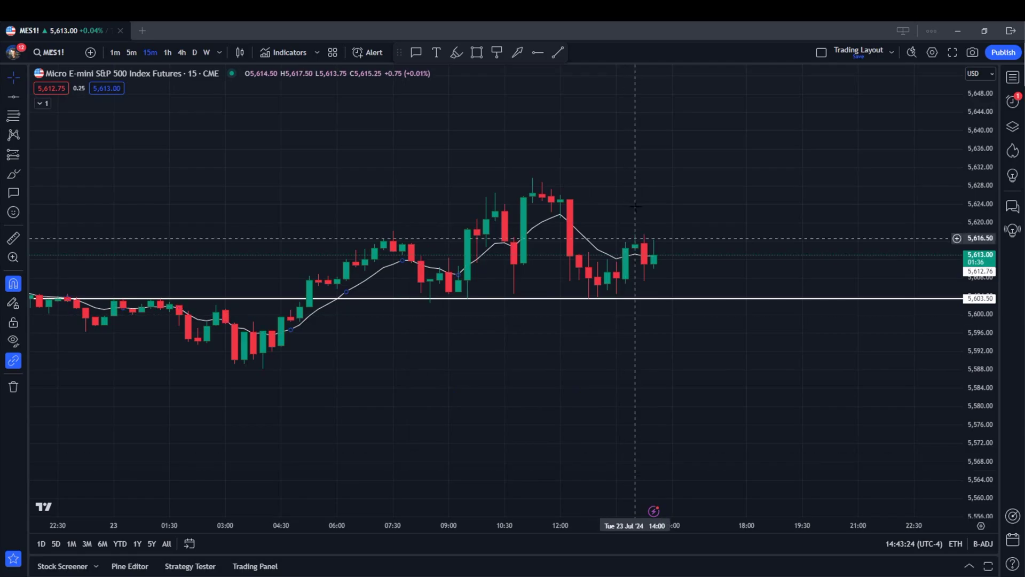
- Test the EMA on 1h, 4h, D, 5m and 1m candles, ending back on 15-minute
click(168, 53)
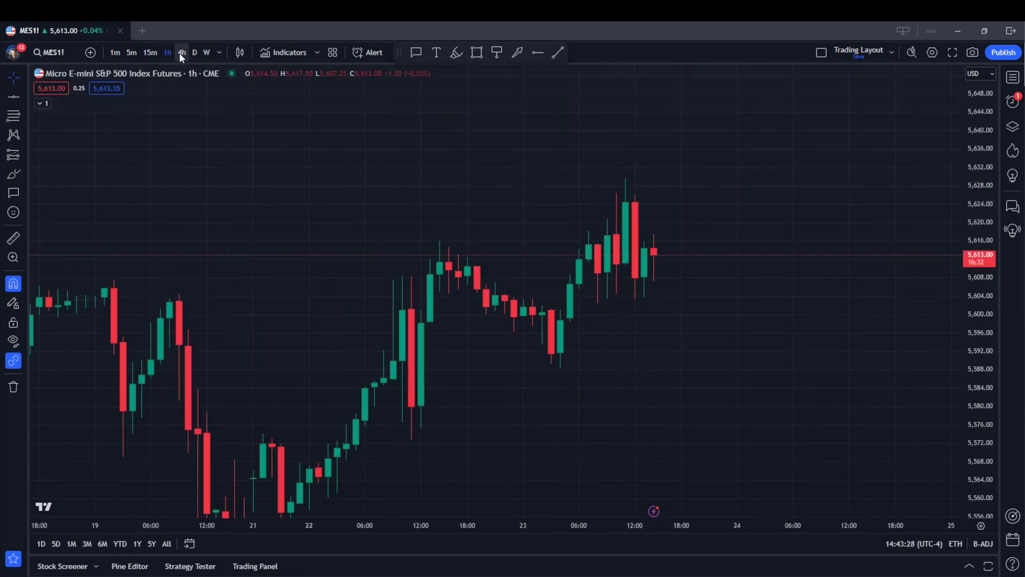
click(181, 53)
click(192, 53)
click(149, 53)
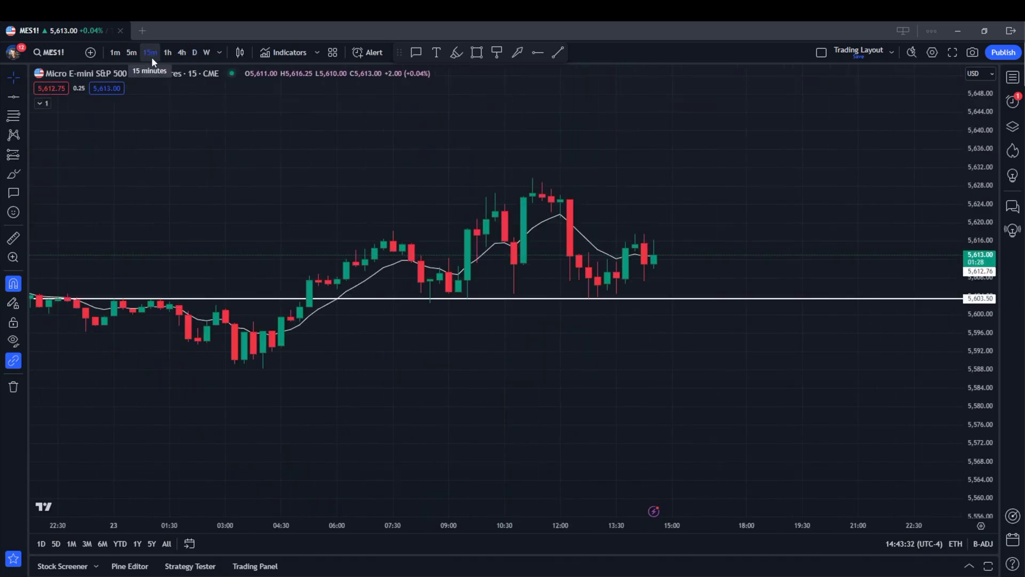
click(132, 53)
click(115, 53)
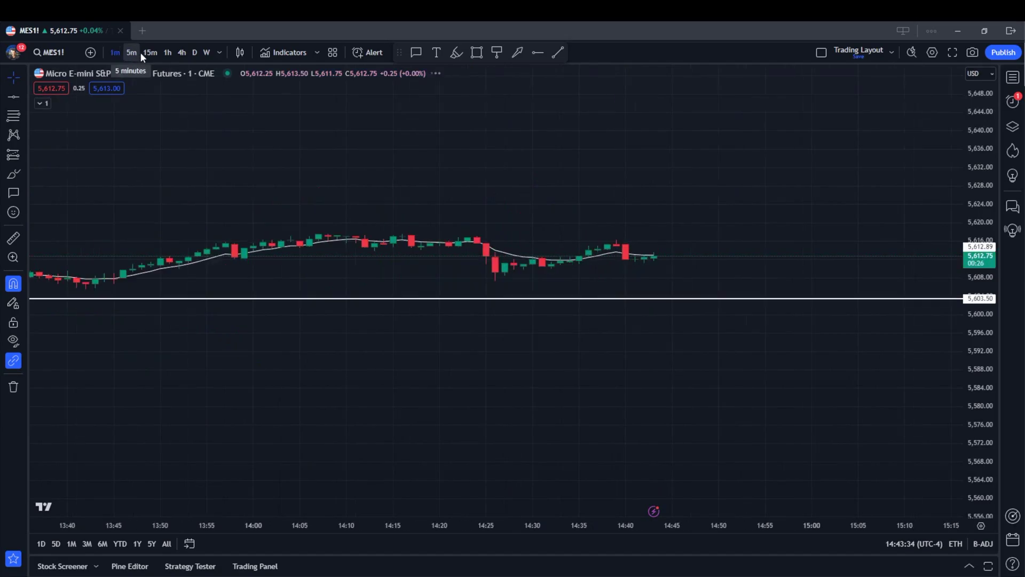
click(146, 52)
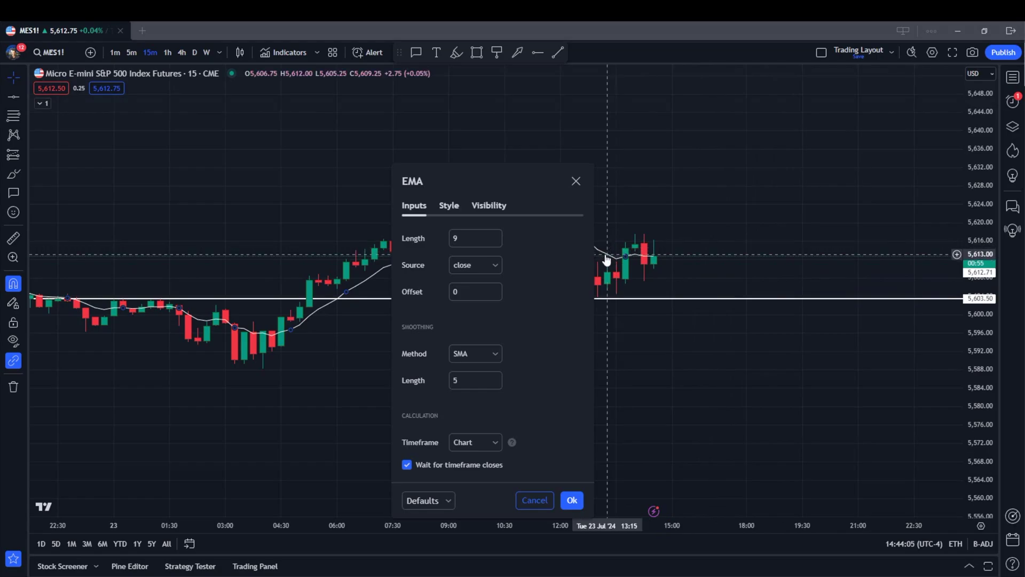
- Set the EMA length to 9 with close as source, then review the Style and Visibility tabs
click(496, 235)
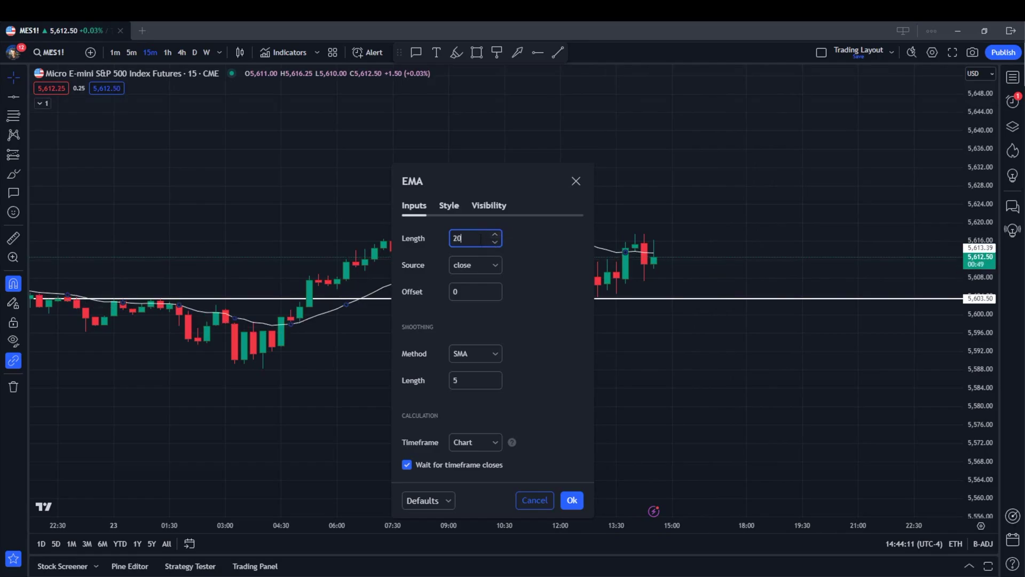
drag(497, 184, 353, 170)
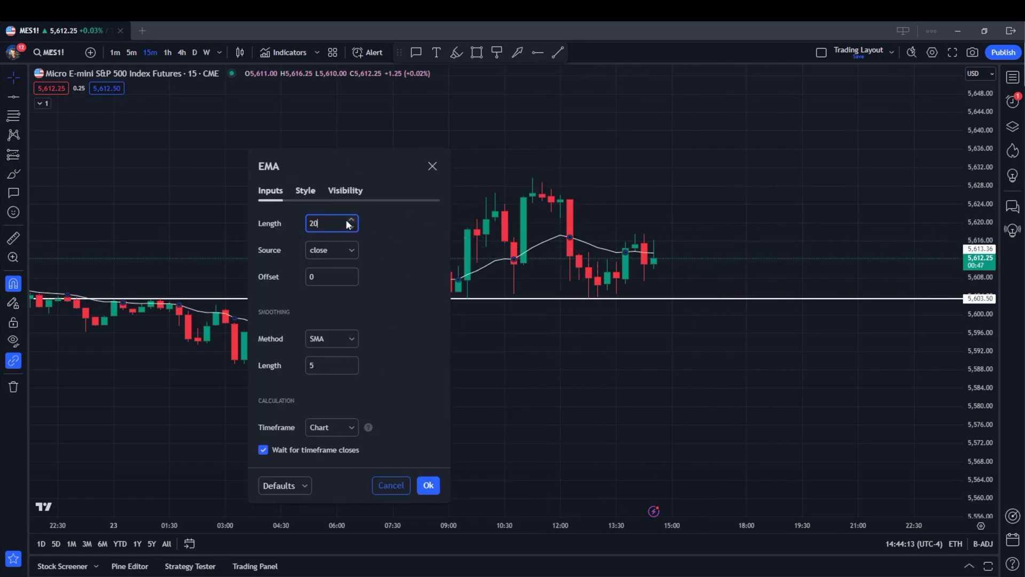
text(090)
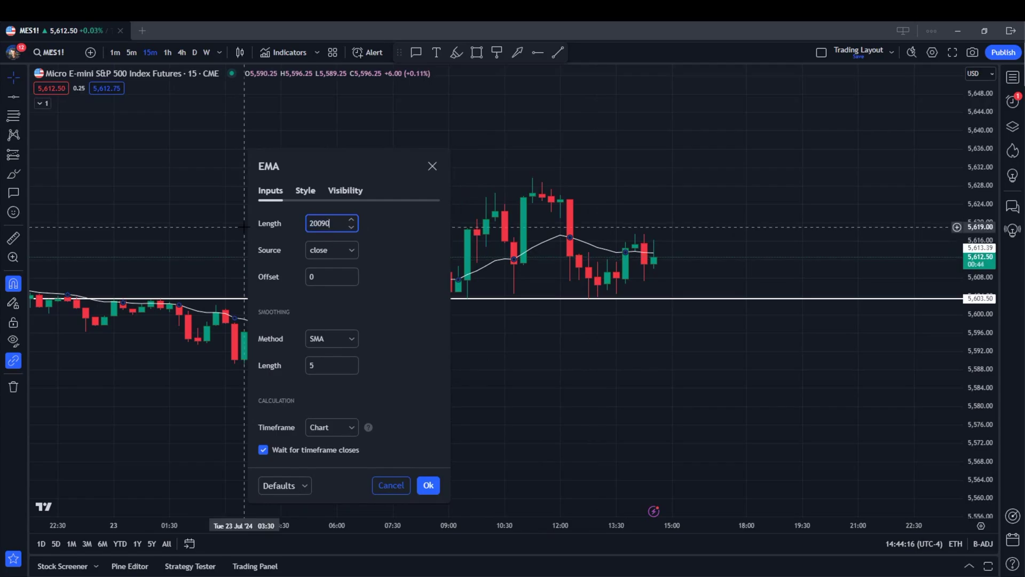
key(BackSpace)
key(BackSpace)
key(BackSpace)
text(09)
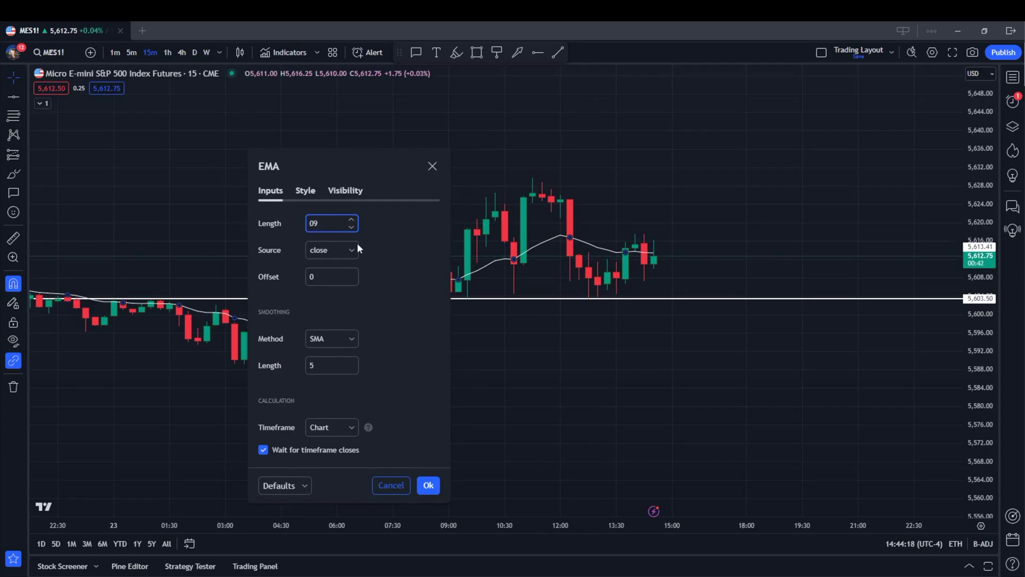
click(345, 256)
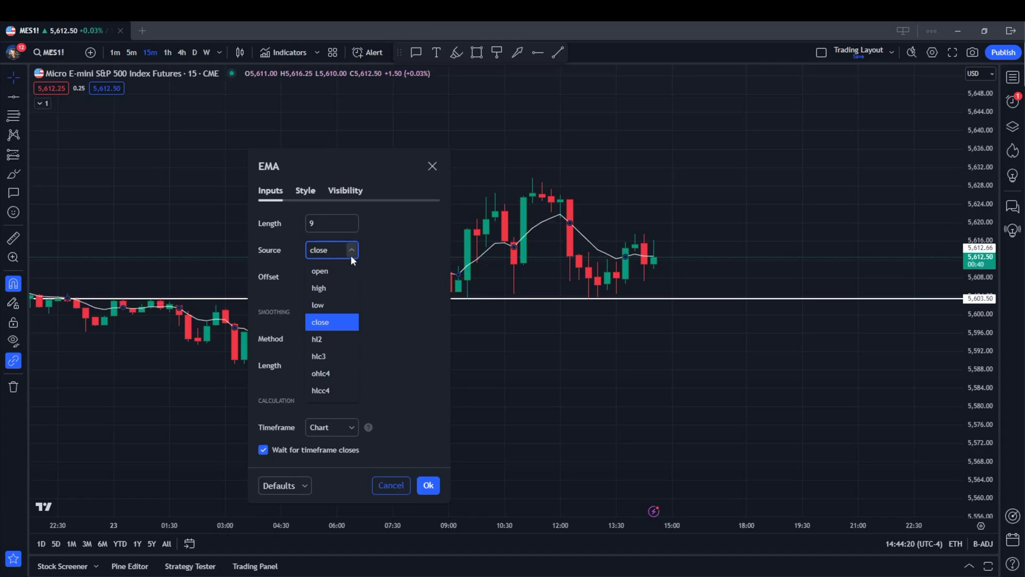
click(350, 255)
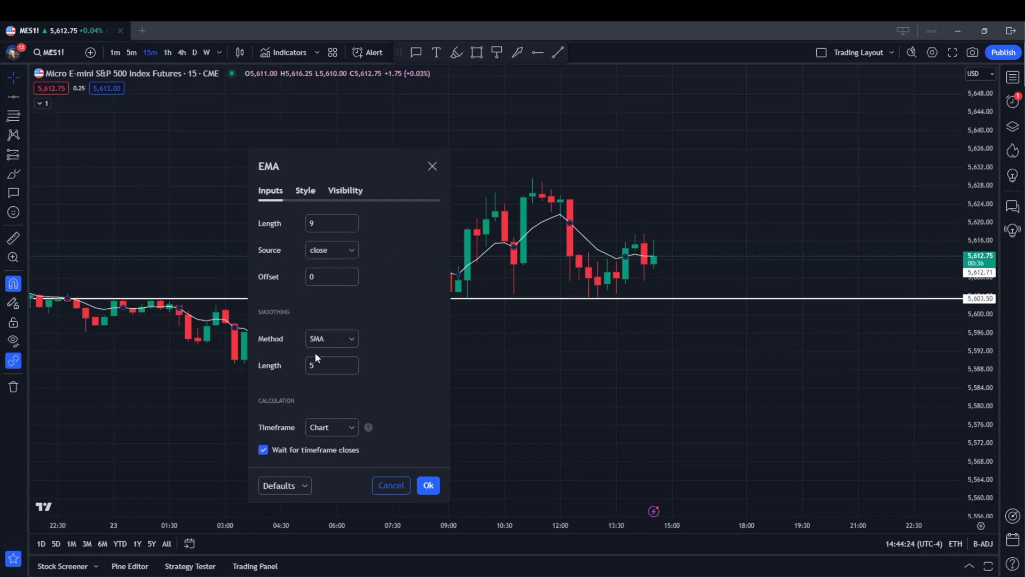
click(306, 192)
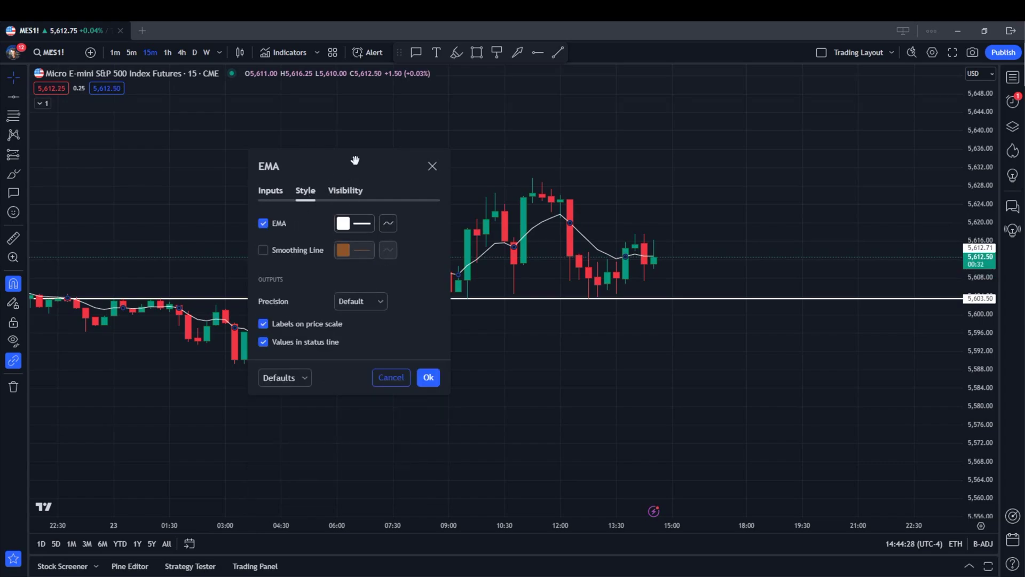
click(345, 192)
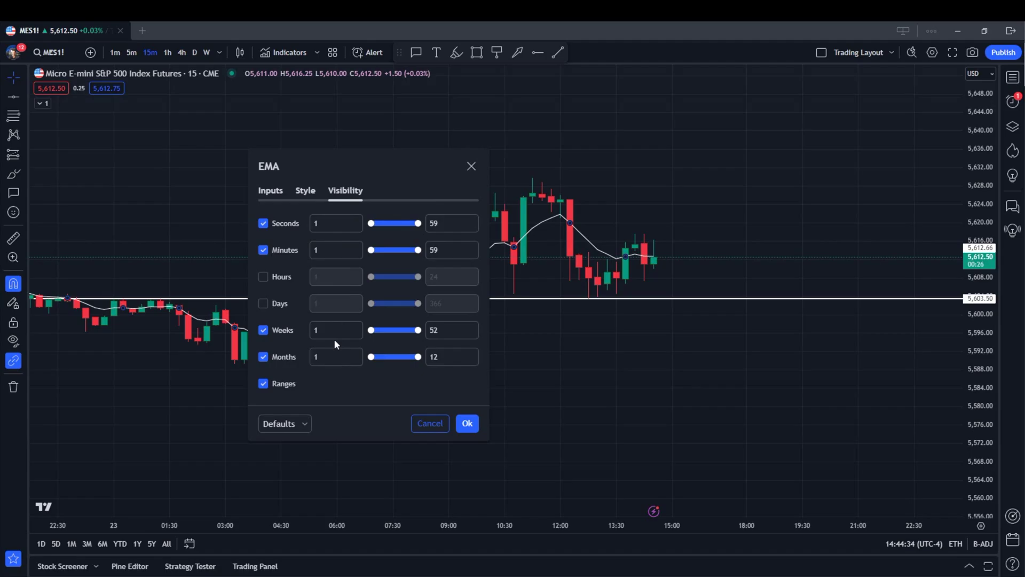
- Close the EMA settings, briefly hide the chart's indicators, then show the EMA line again
click(471, 167)
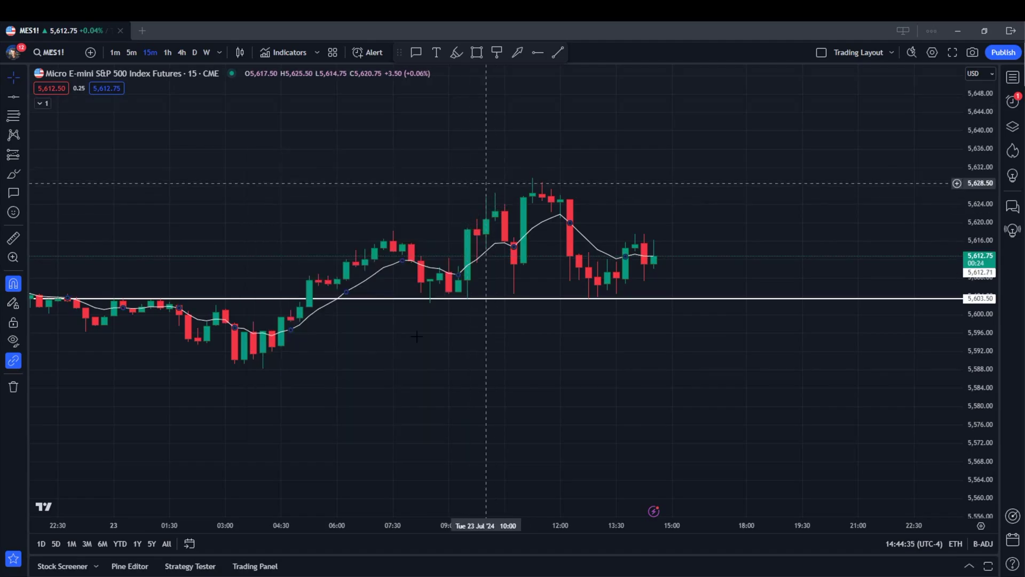
click(23, 343)
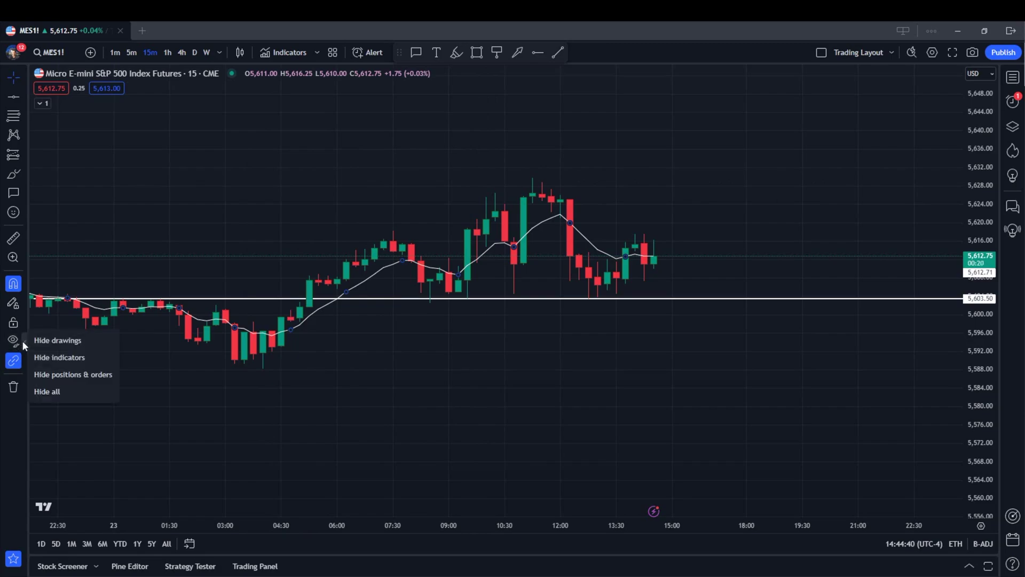
click(43, 359)
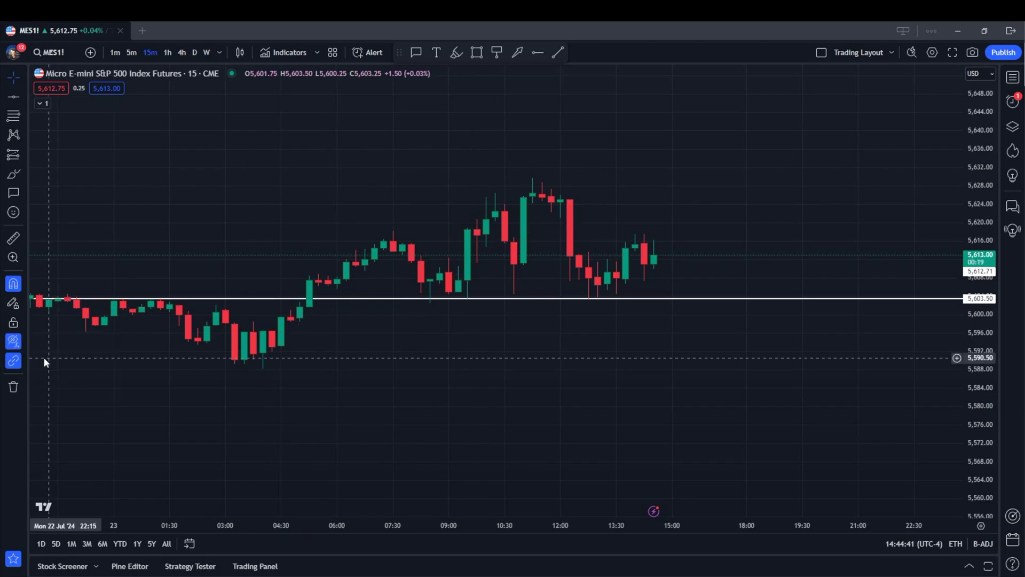
click(10, 346)
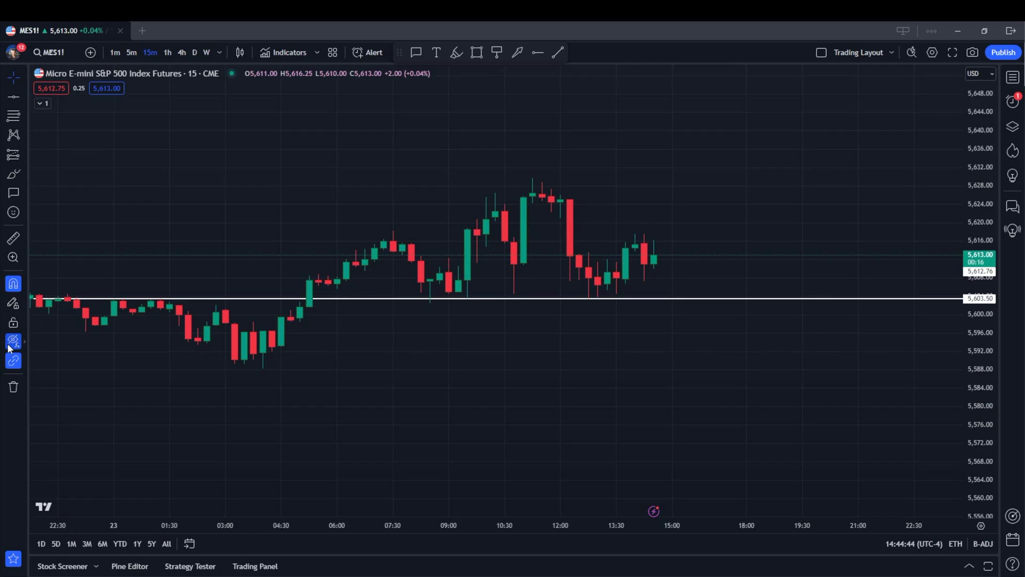
click(9, 347)
- Browse the Financials, Technicals and personal script lists in the indicator library, trying a 'fiba' search
click(286, 49)
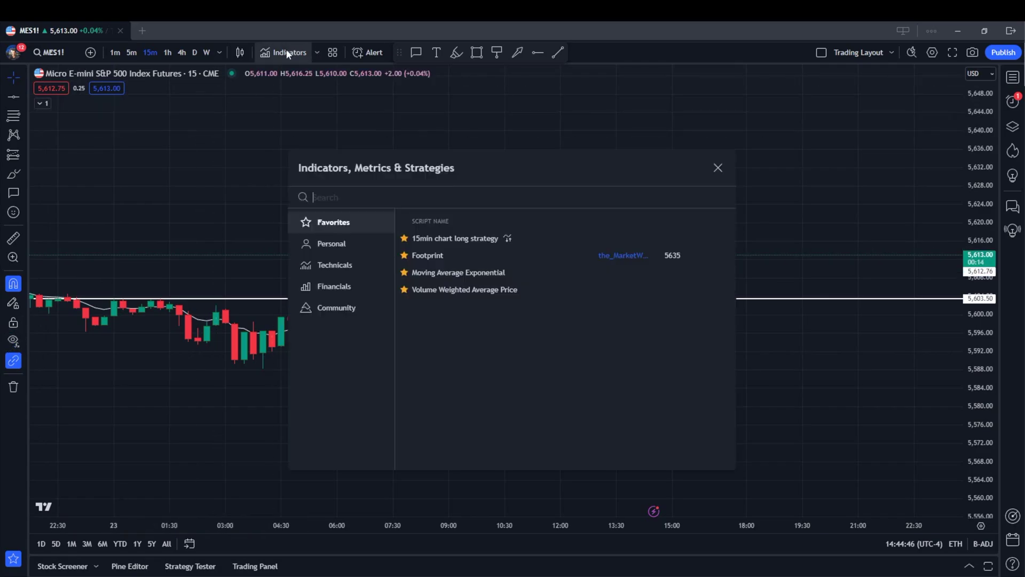
click(327, 286)
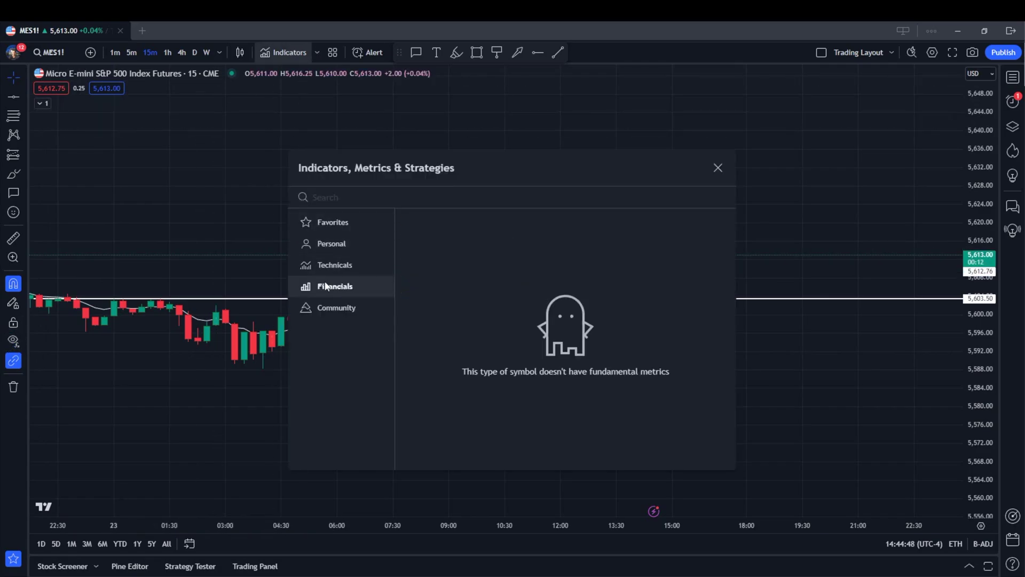
click(325, 266)
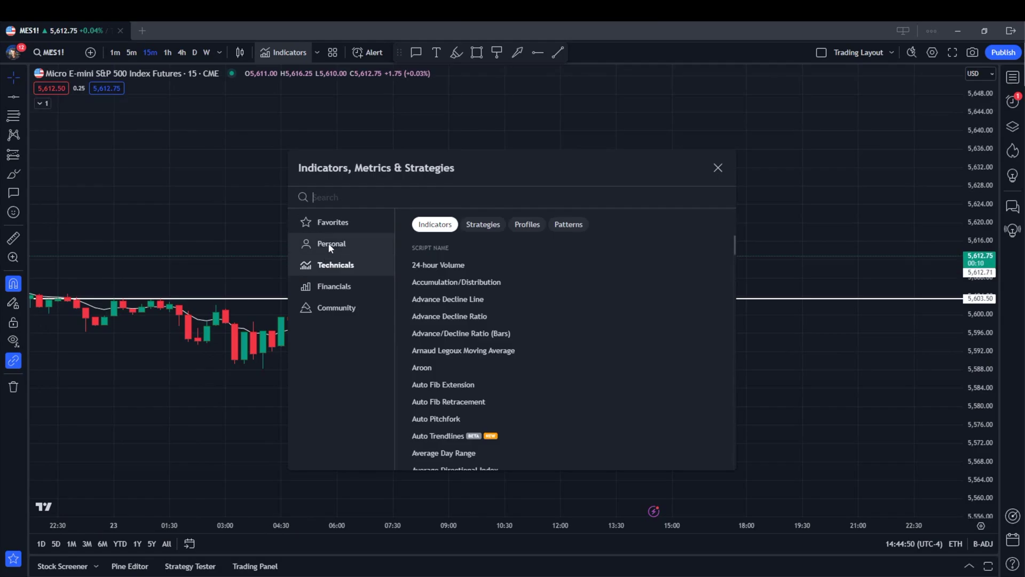
click(330, 246)
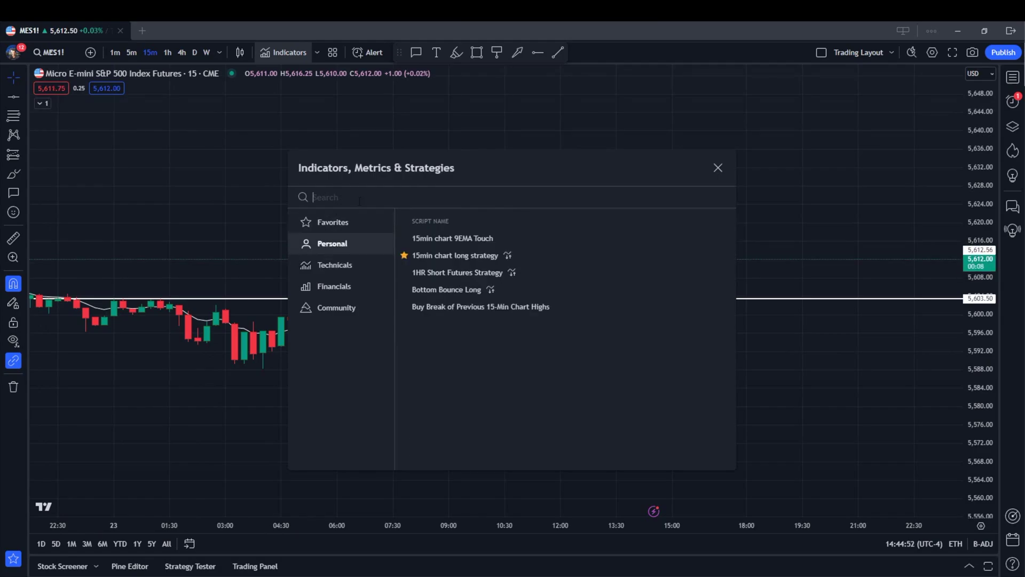
text(fiba)
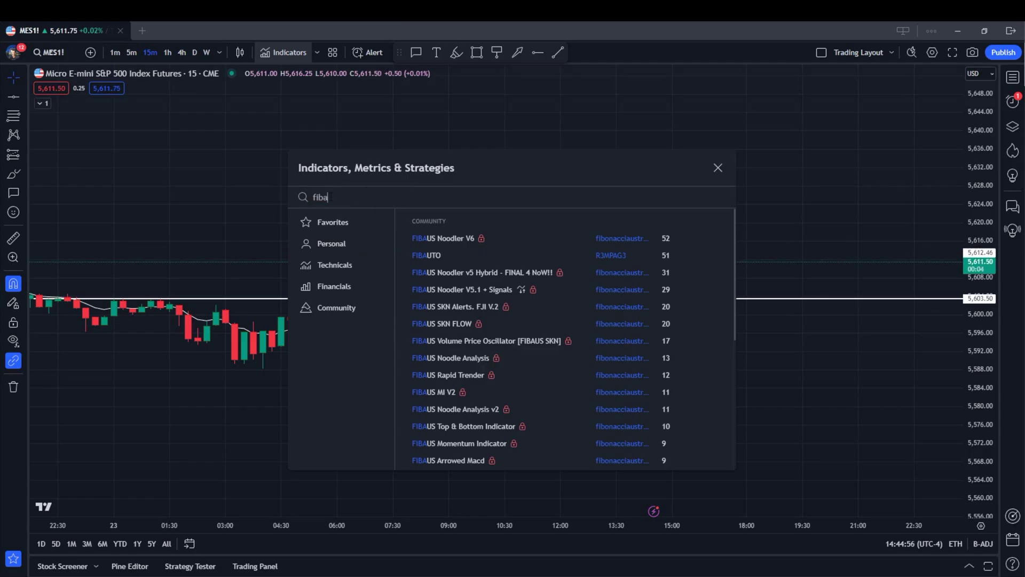
key(BackSpace)
key(BackSpace)
key(BackSpace)
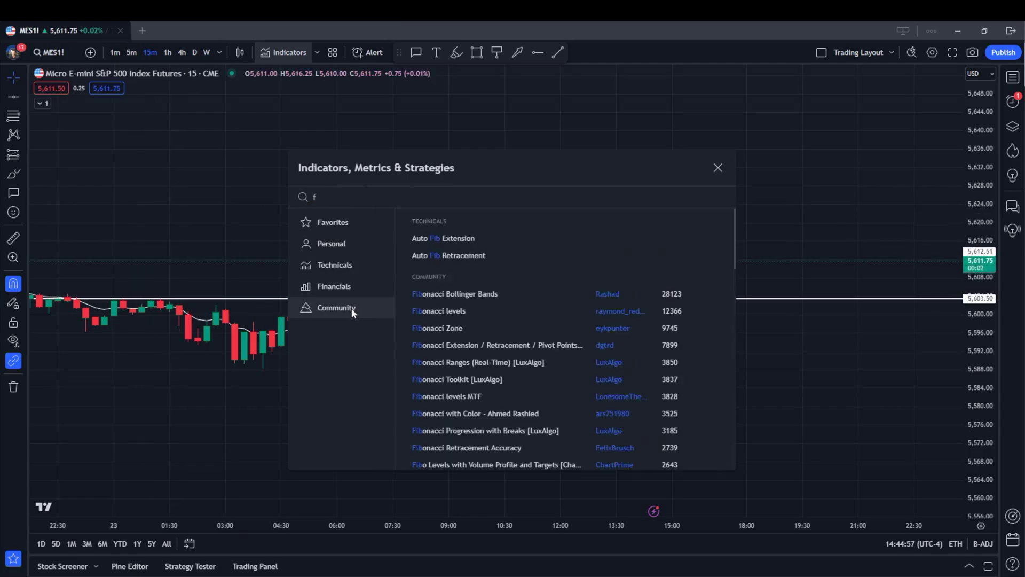
key(BackSpace)
- Add Linear Regression Oscillator [ChartPrime] from Community Editors' picks to the chart
click(353, 309)
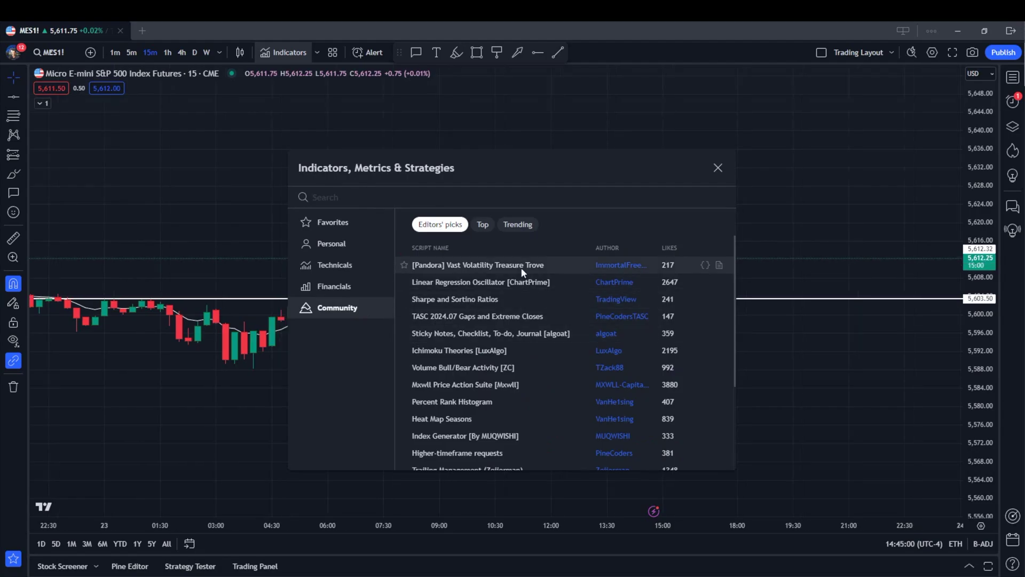
click(488, 283)
click(719, 168)
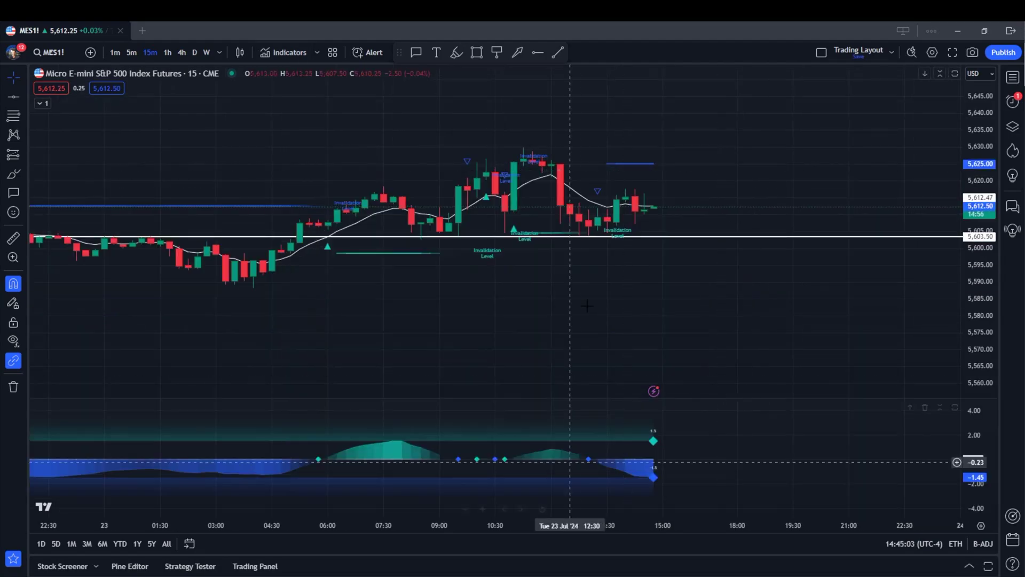
scroll(587, 305, up, 3)
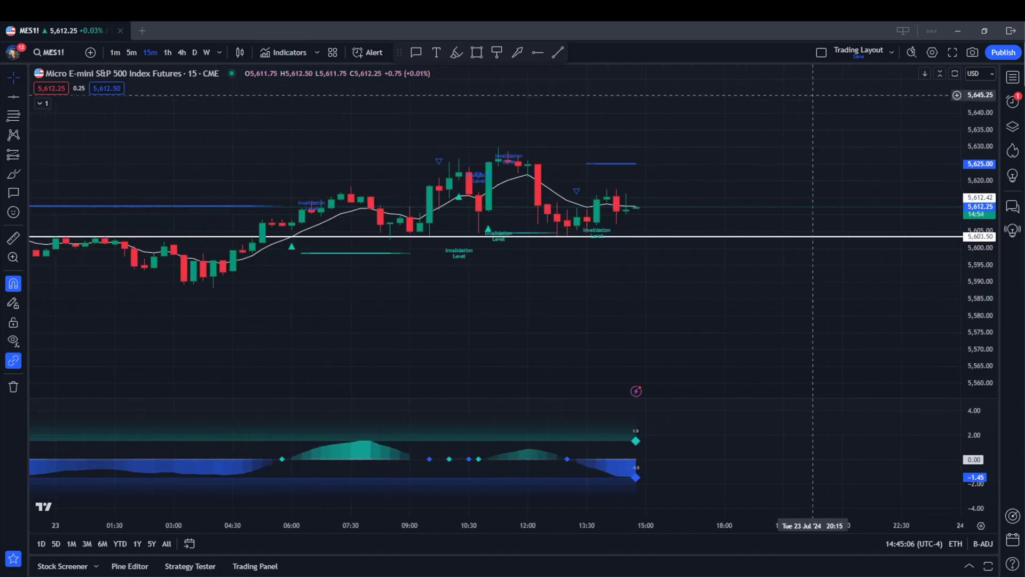